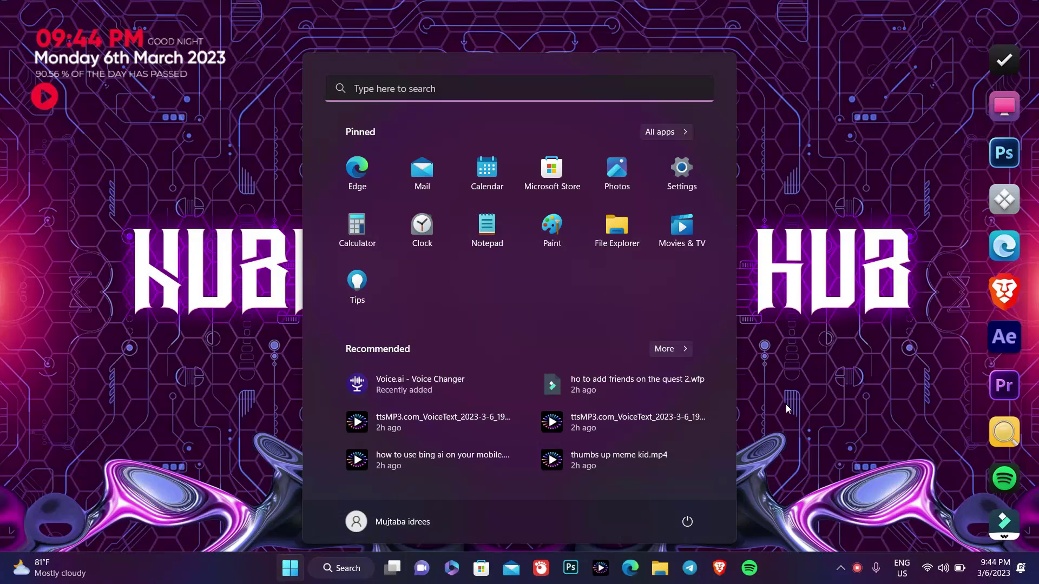
# Dismiss and reopen the Start menu to search for the Autoruns app.
pyautogui.click(901, 357)
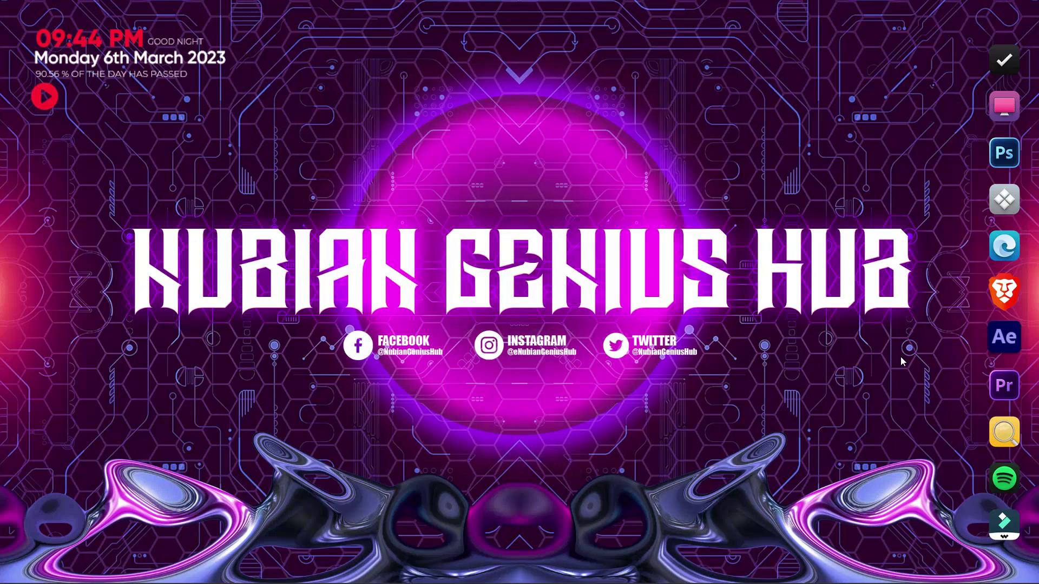
pyautogui.press('super')
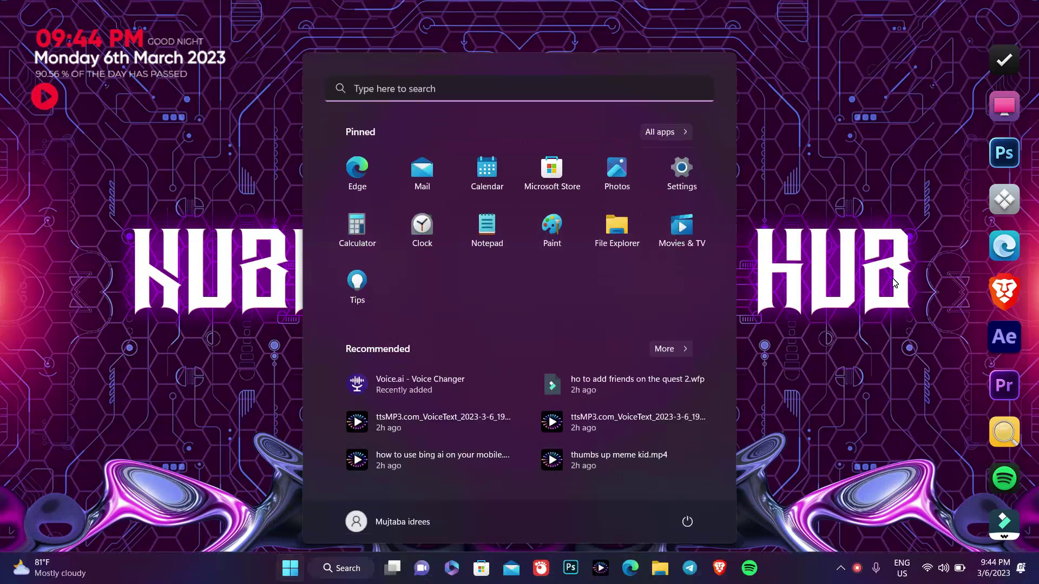
pyautogui.write('au')
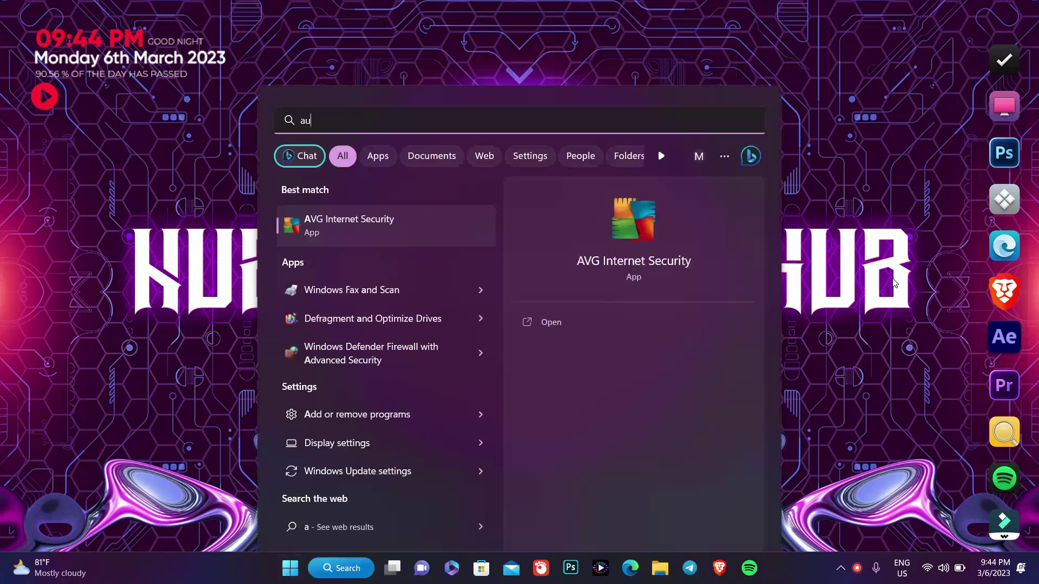
pyautogui.write('to')
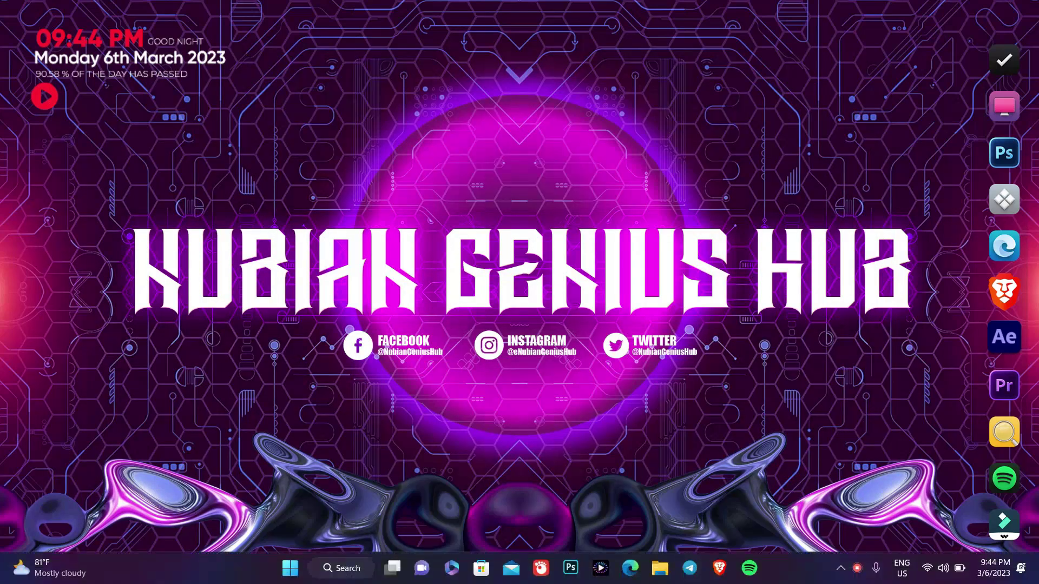
pyautogui.press('super')
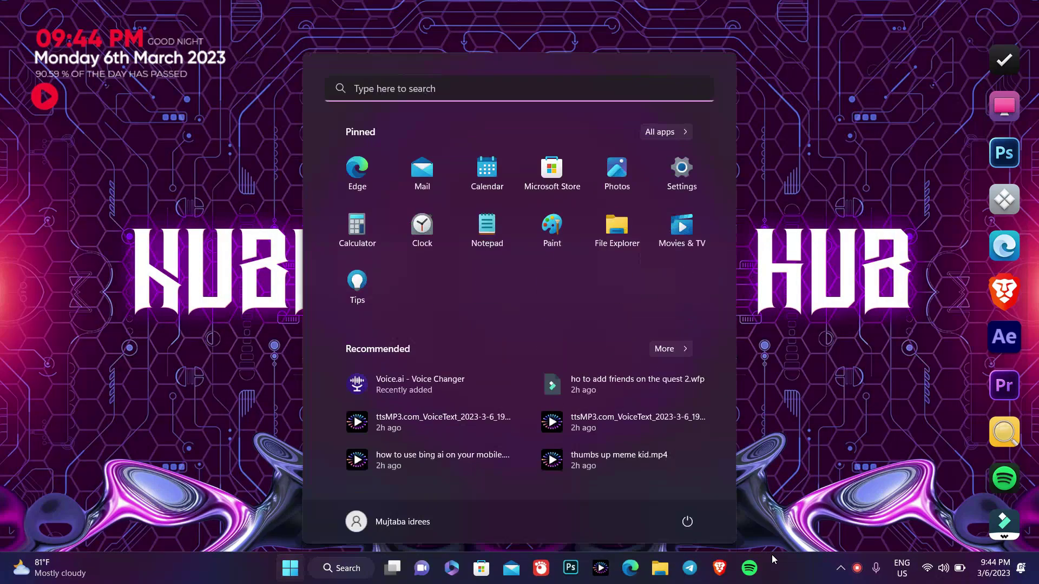
pyautogui.write('aut')
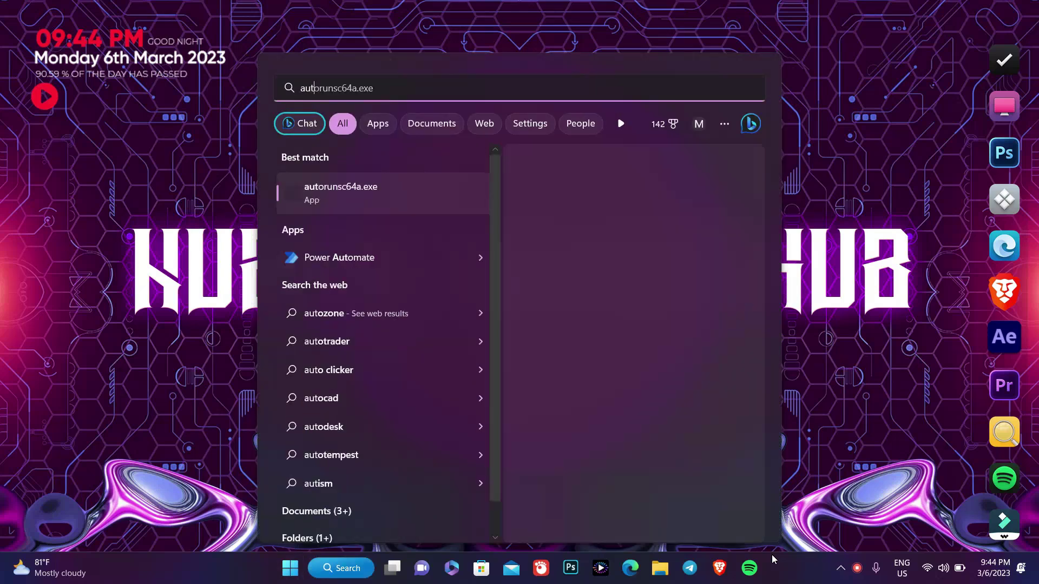
pyautogui.write('o')
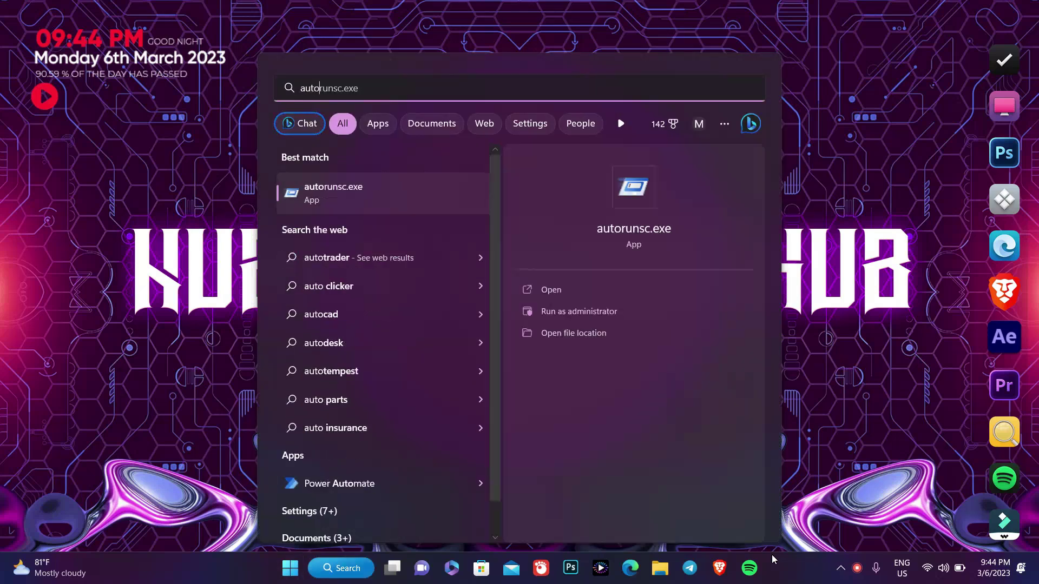
pyautogui.write('r')
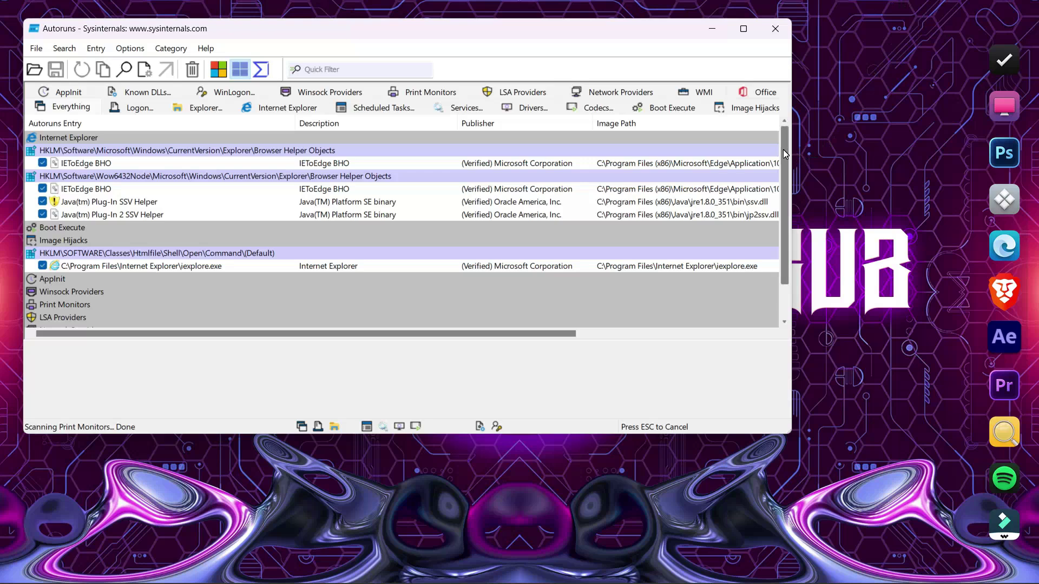
pyautogui.moveTo(783, 150)
pyautogui.mouseDown()
pyautogui.moveTo(785, 224)
pyautogui.moveTo(786, 148)
pyautogui.mouseUp()
pyautogui.moveTo(779, 148); pyautogui.dragTo(783, 151)
pyautogui.click(90, 292)
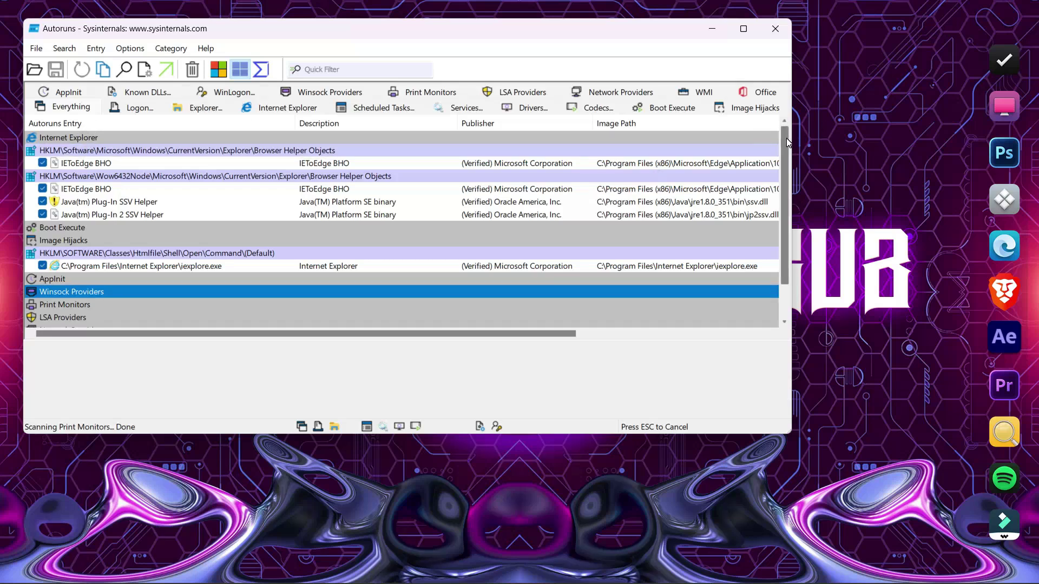
pyautogui.moveTo(784, 163); pyautogui.dragTo(784, 211)
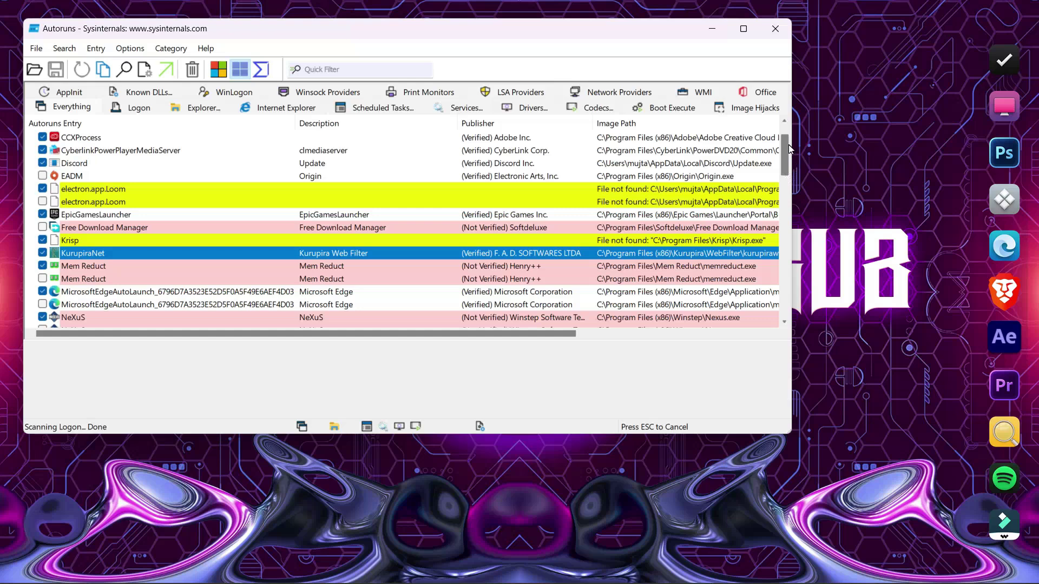
pyautogui.moveTo(788, 145); pyautogui.dragTo(786, 163)
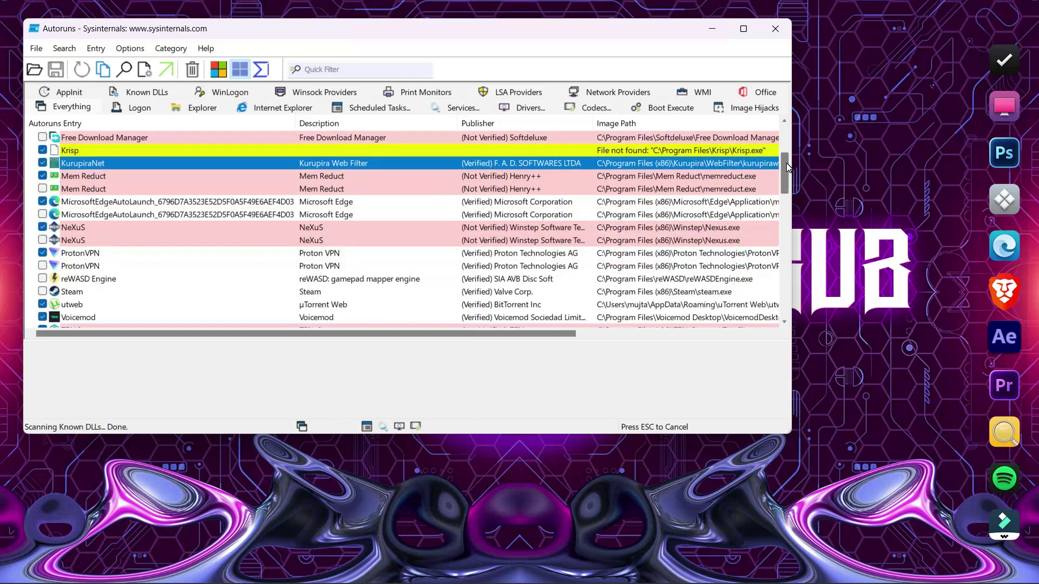
pyautogui.moveTo(787, 165); pyautogui.dragTo(787, 168)
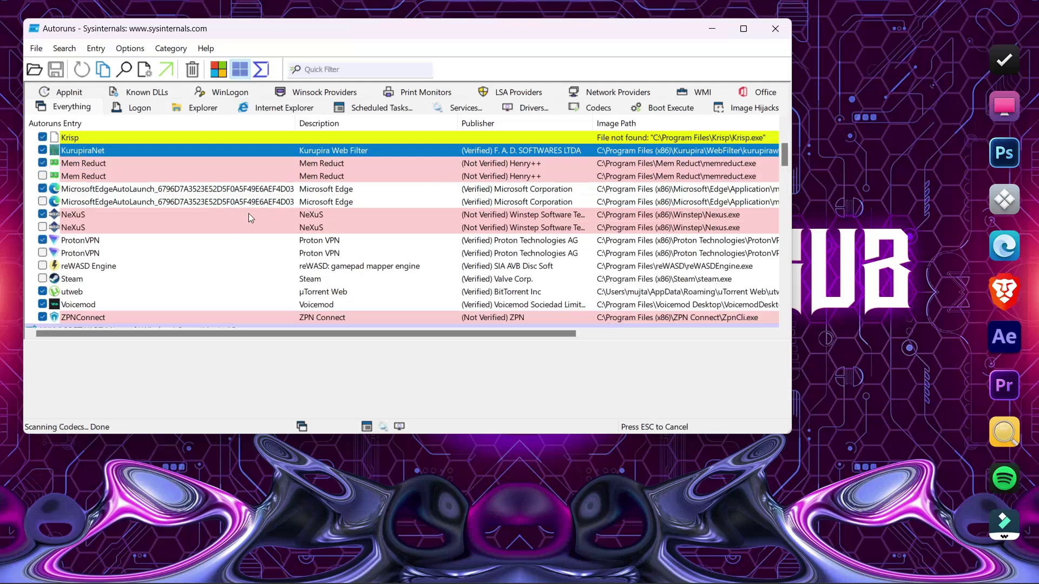
# Uncheck the ProtonVPN, utweb, Voicemod and PowerDVD20Agent entries, raising the access-denied warning.
pyautogui.click(42, 241)
pyautogui.click(43, 291)
pyautogui.click(43, 304)
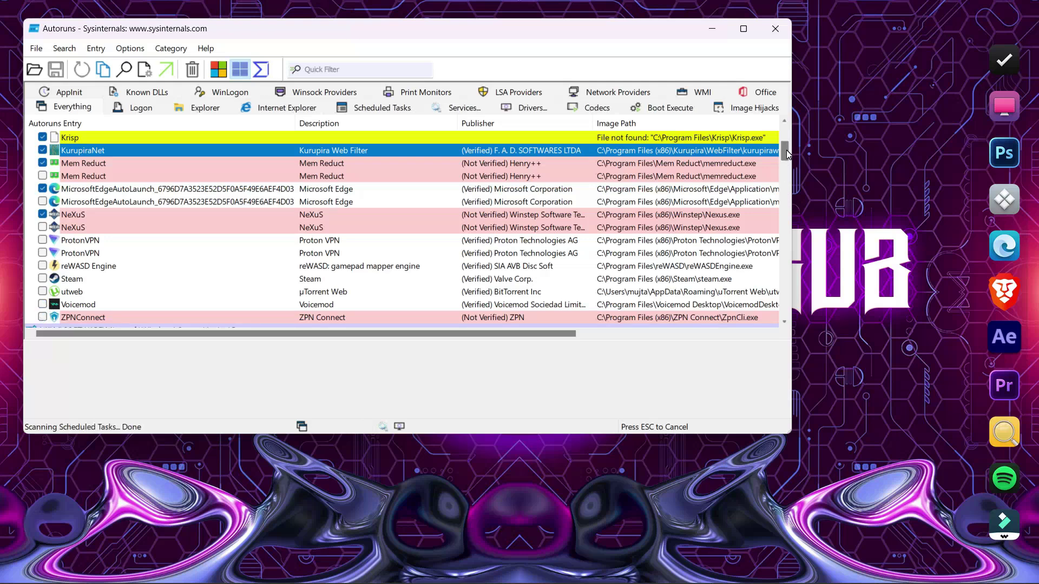
pyautogui.moveTo(787, 150); pyautogui.dragTo(787, 158)
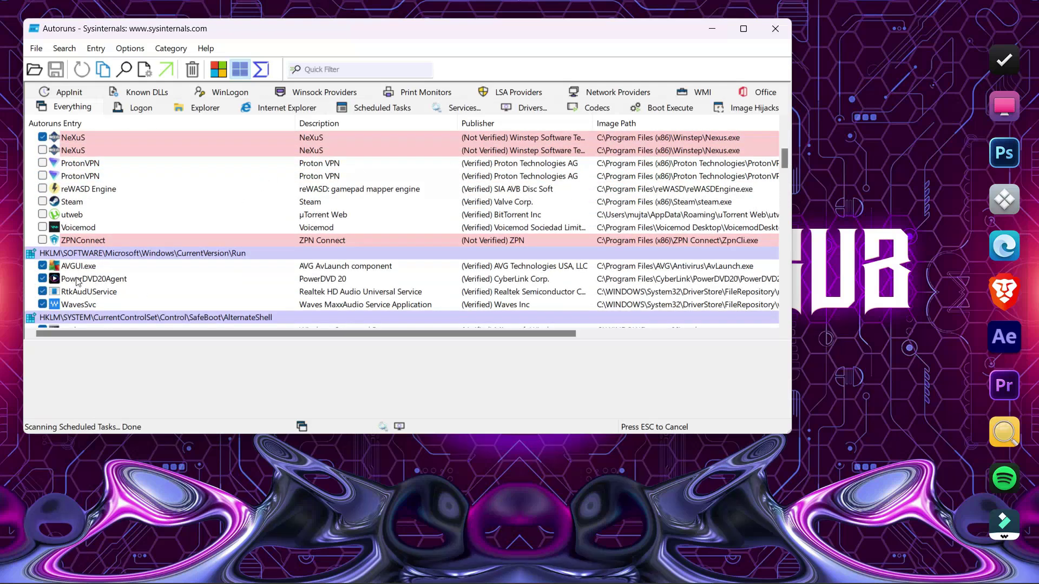
pyautogui.click(43, 279)
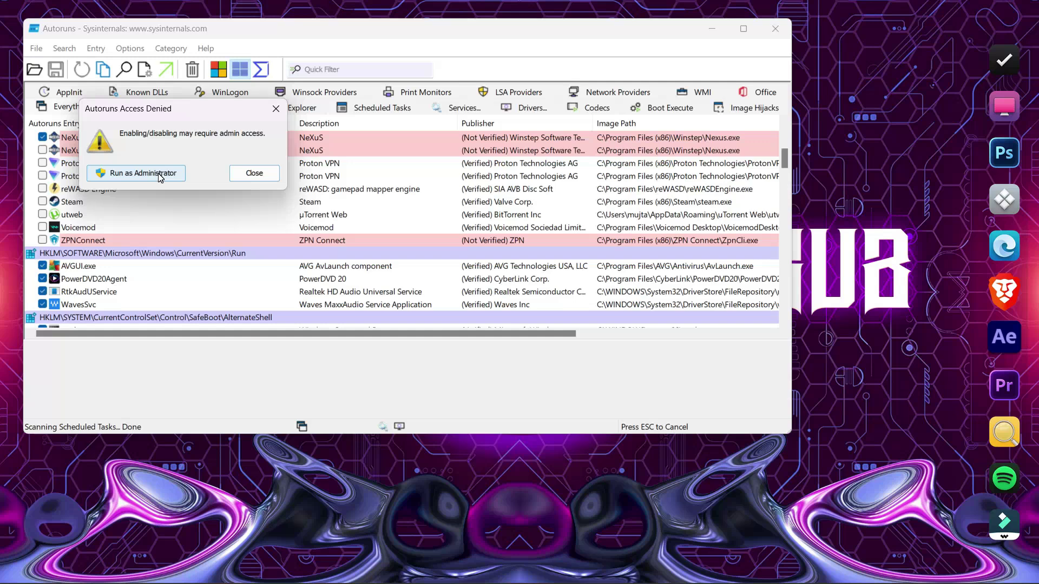
# Restart Autoruns elevated using Run as Administrator in the Access Denied dialog.
pyautogui.click(160, 173)
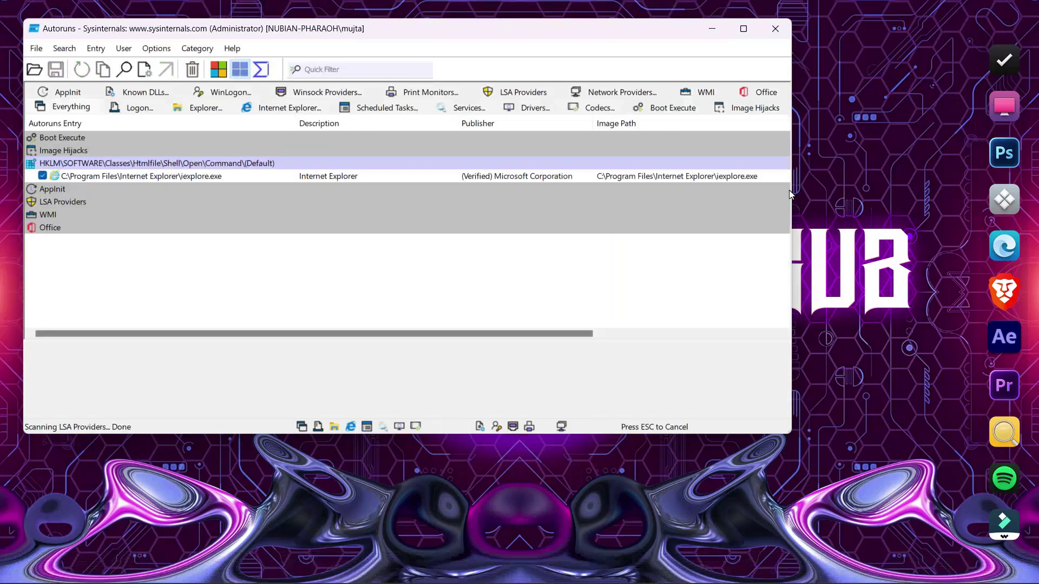
pyautogui.moveTo(784, 192); pyautogui.dragTo(778, 305)
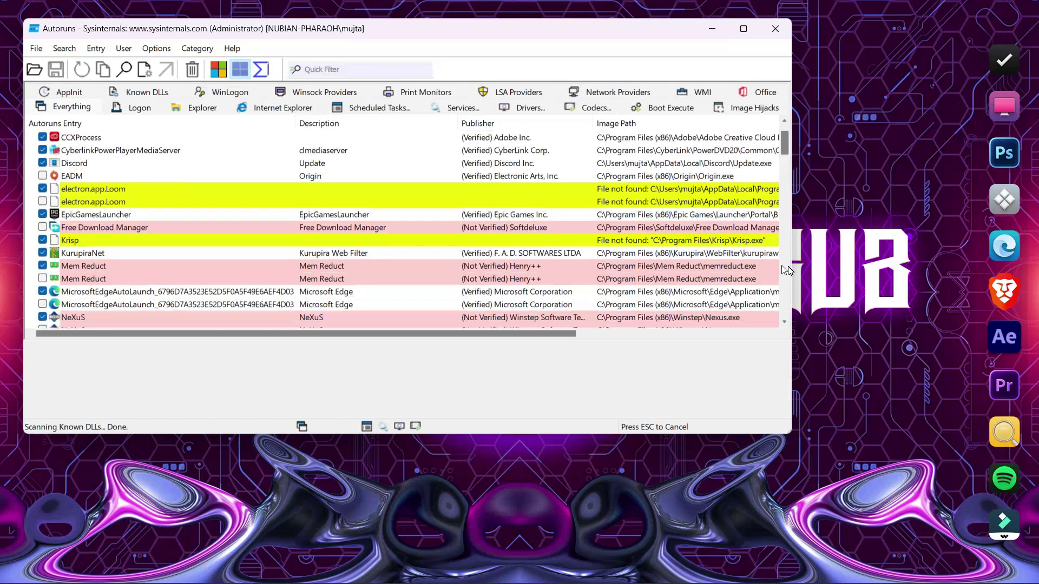
# Uncheck EpicGamesLauncher and check the second MicrosoftEdgeAutoLaunch entry in the Everything list.
pyautogui.click(44, 215)
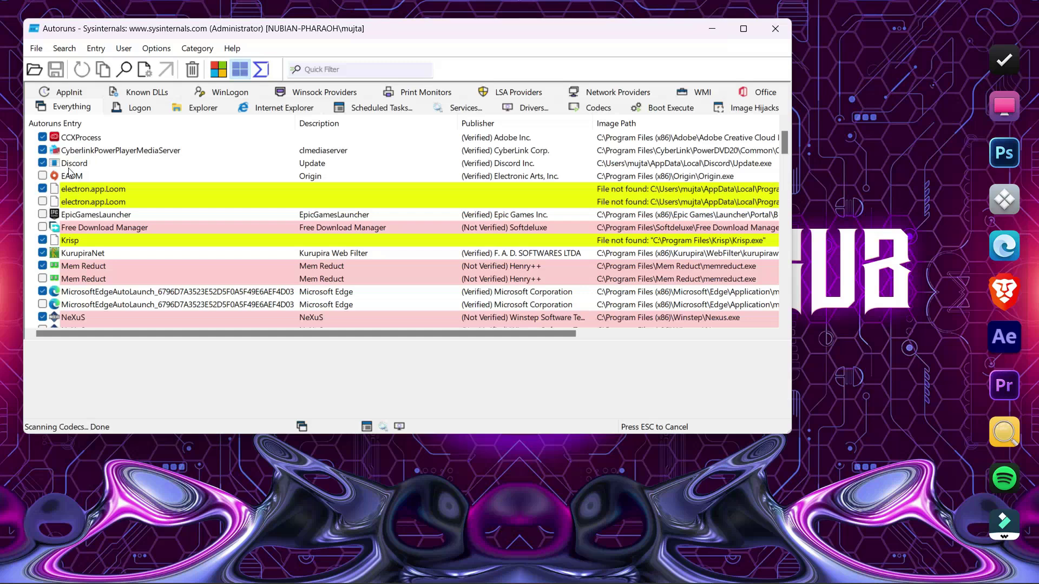
pyautogui.click(44, 305)
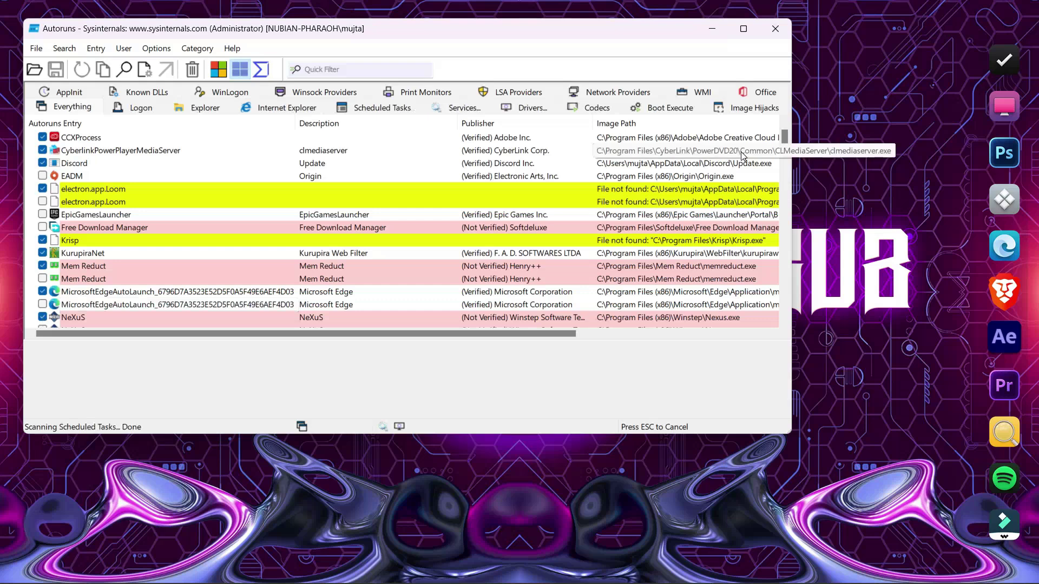
pyautogui.moveTo(785, 136); pyautogui.dragTo(778, 184)
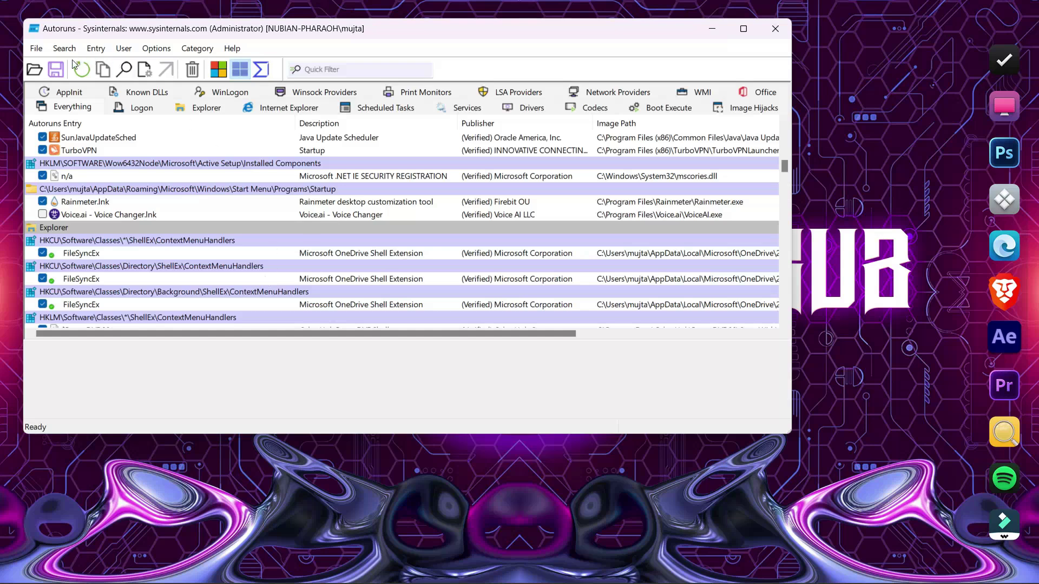
# Save the entry list as NUBIAN-PHARAOH.arn, replacing the existing file.
pyautogui.click(57, 71)
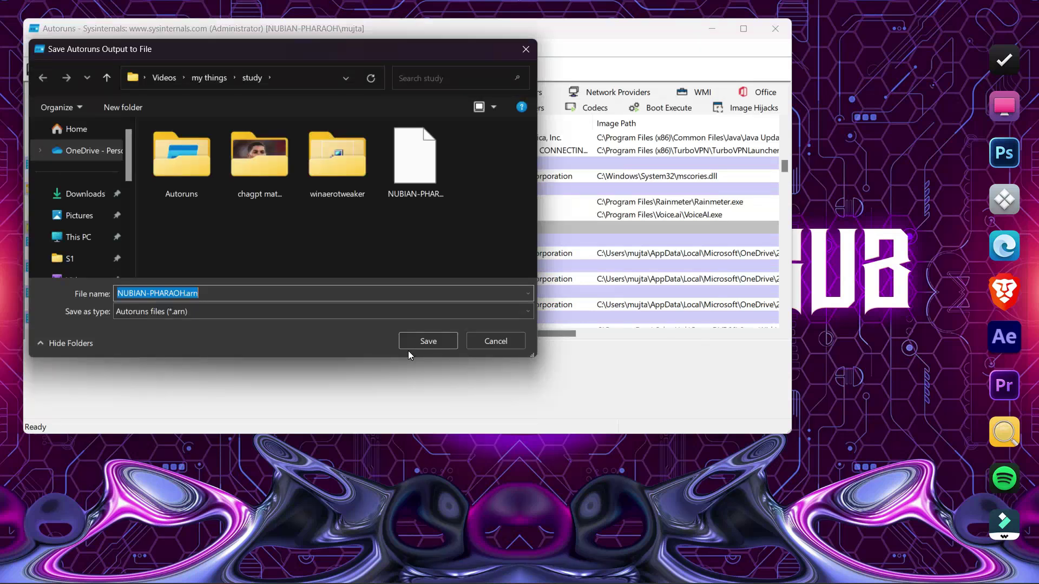
pyautogui.click(300, 292)
pyautogui.press('BackSpace')
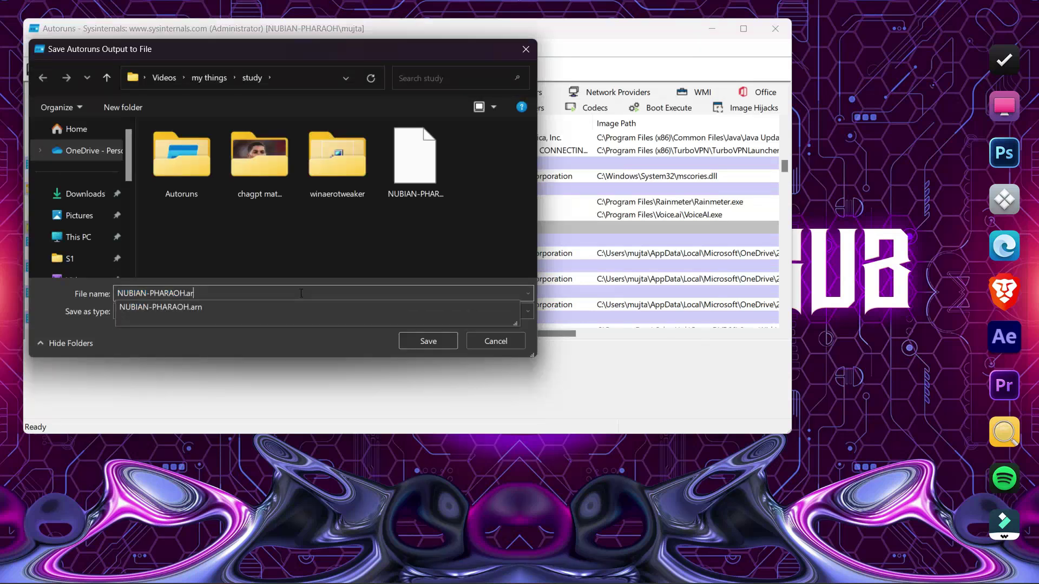
pyautogui.press('BackSpace')
pyautogui.press('BackSpace')
pyautogui.press('BackSpace')
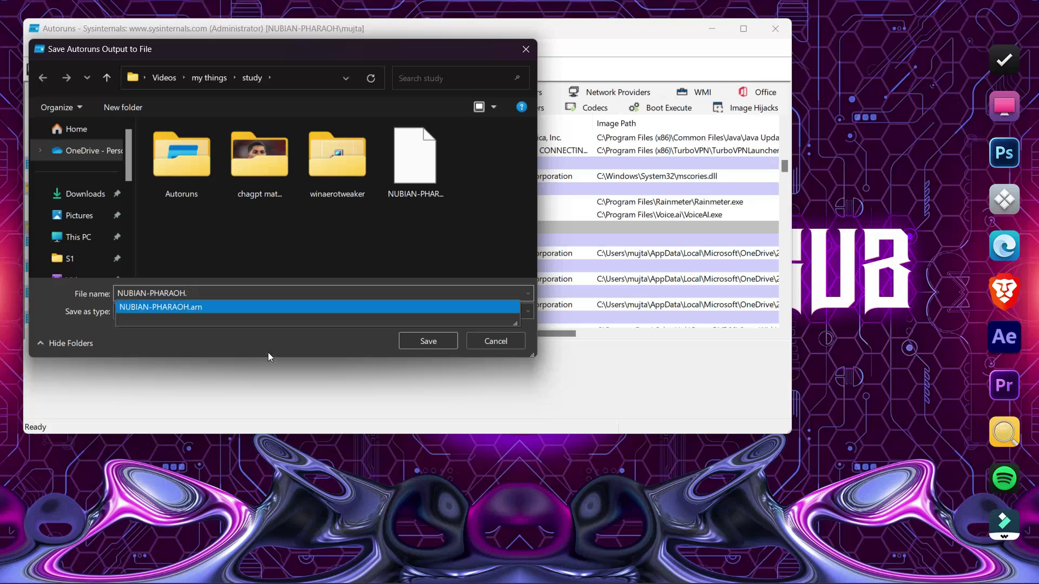
pyautogui.write(',')
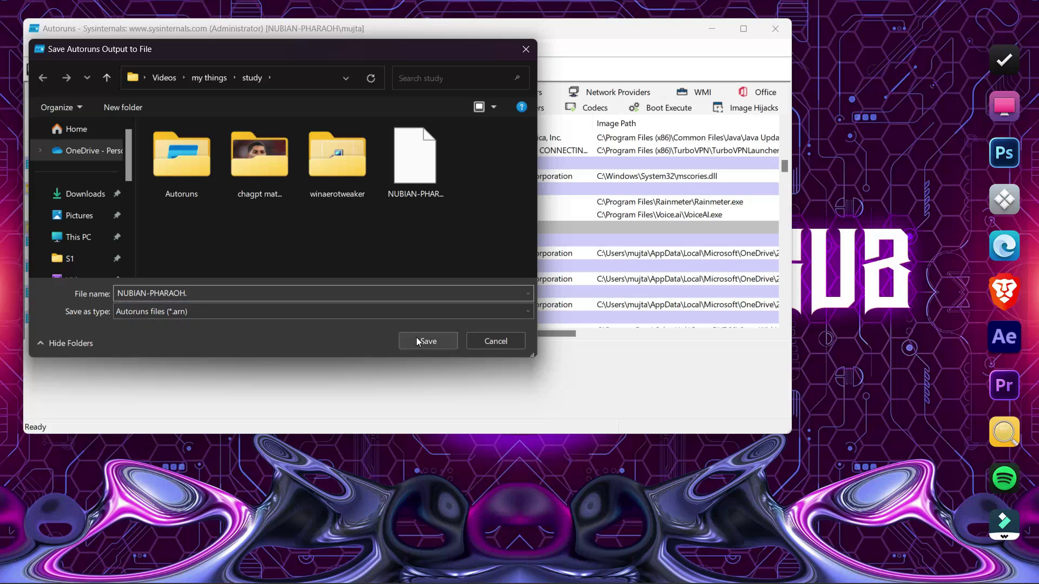
pyautogui.press('BackSpace')
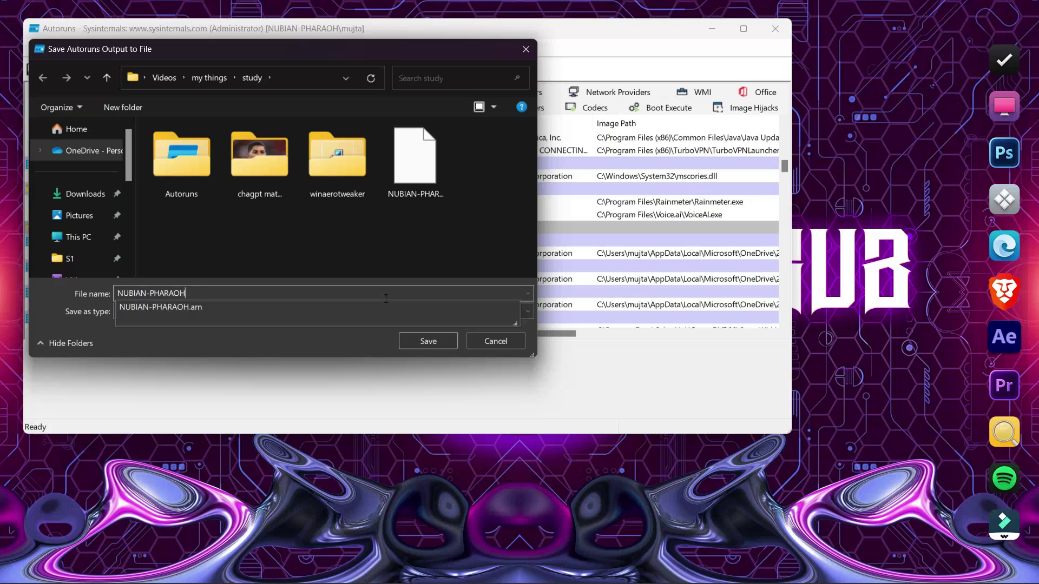
pyautogui.click(420, 340)
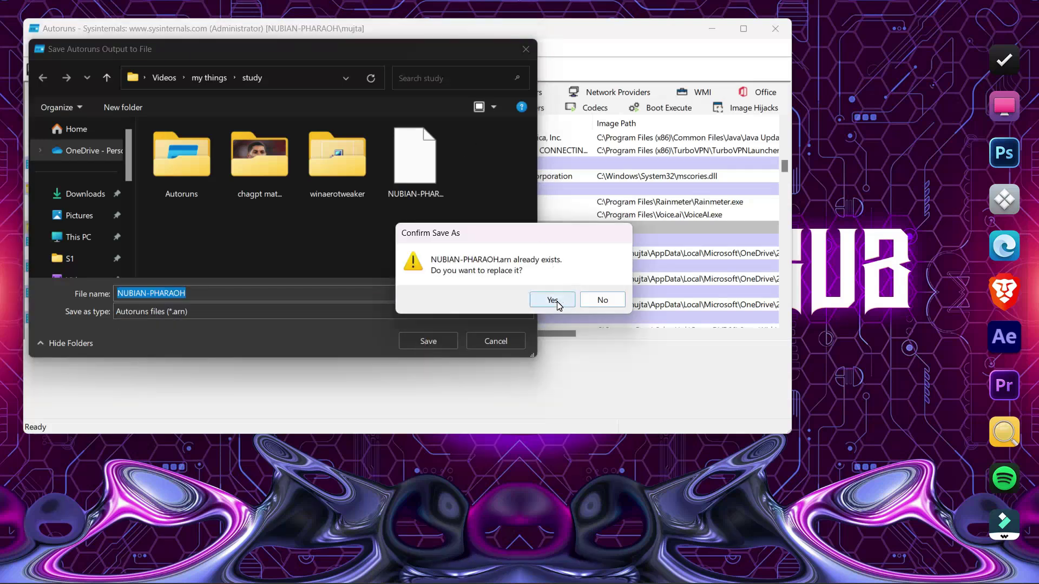
pyautogui.click(554, 301)
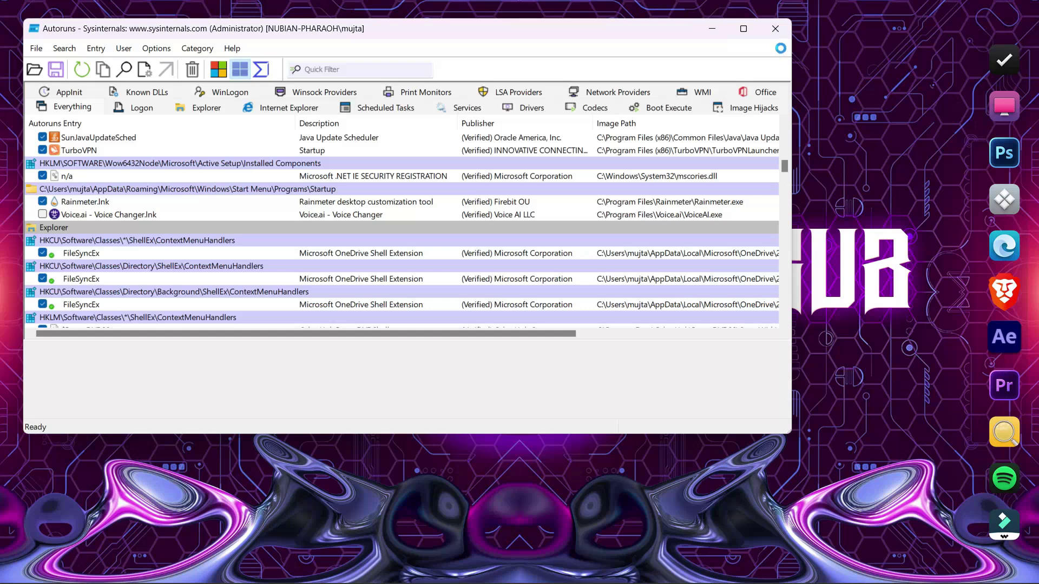
# Close the Autoruns window, which stops responding while the save finishes.
pyautogui.click(776, 29)
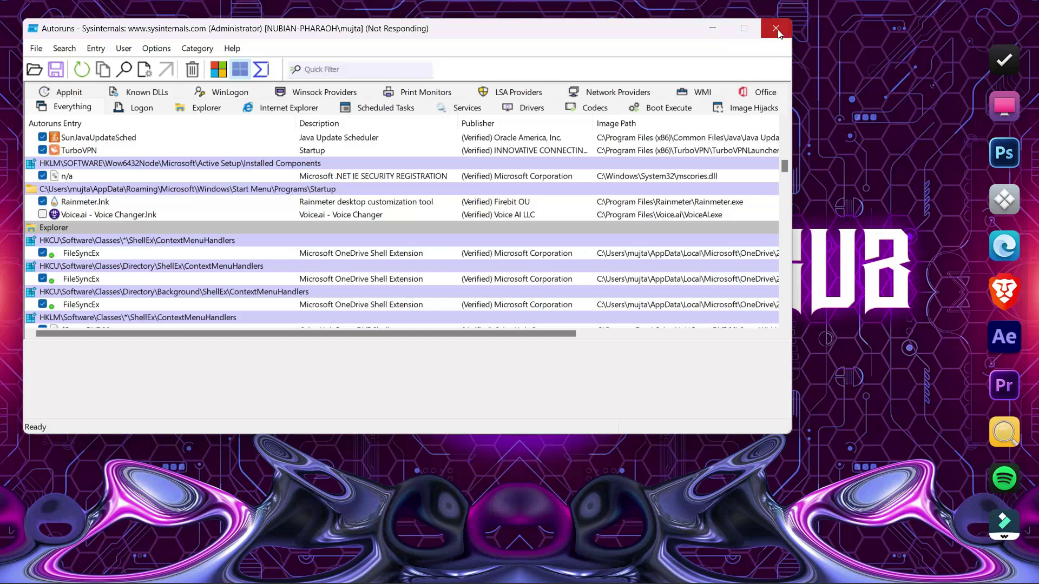